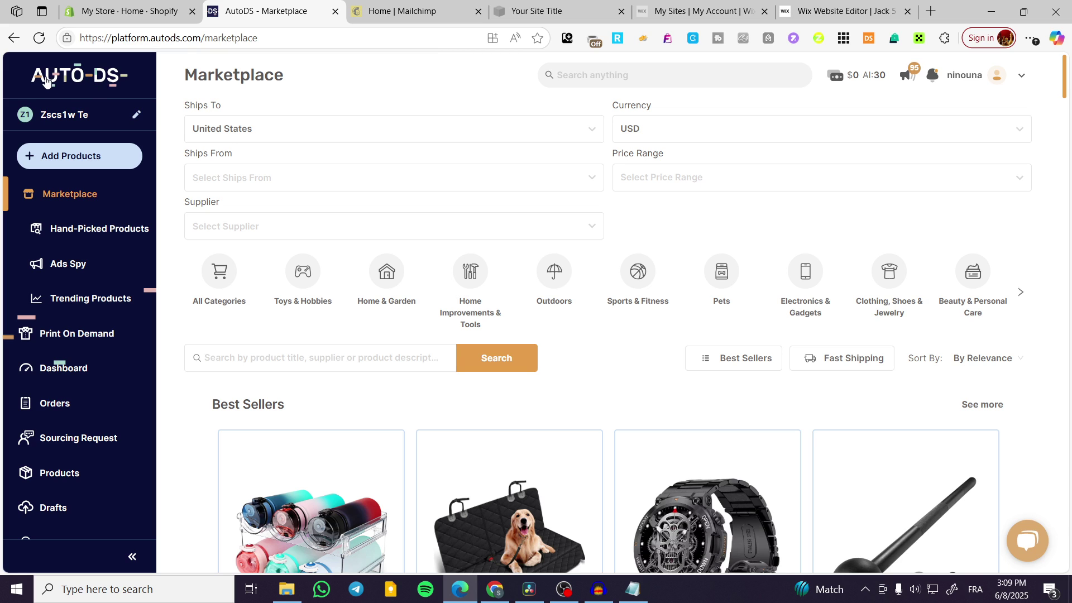
# Switch to the 'My Store · Home · Shopify' browser tab to bring up the Shopify admin home
pyautogui.click(170, 19)
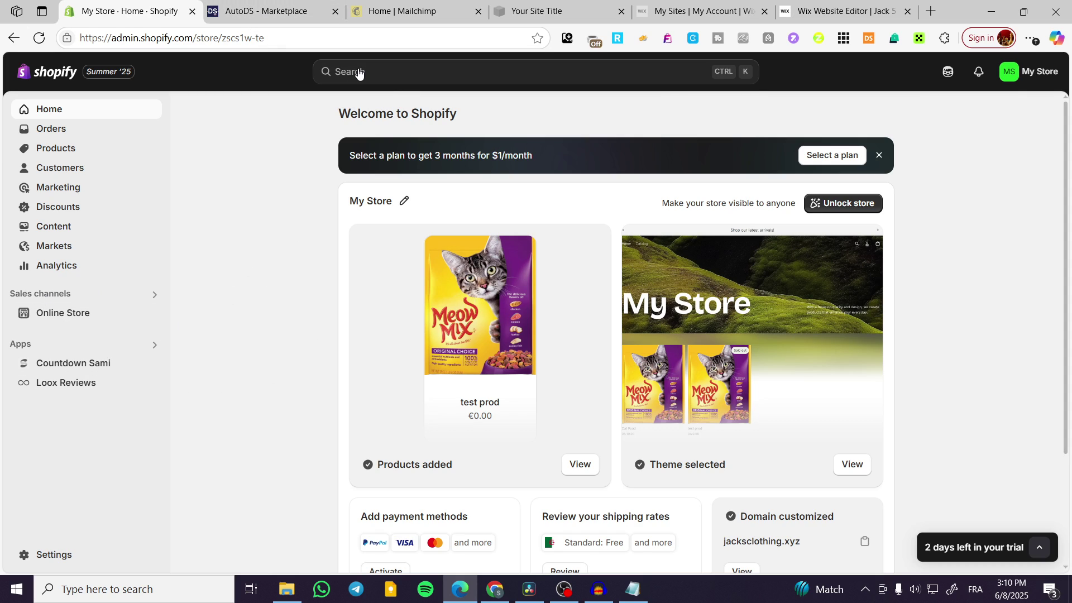
# Search the Shopify admin for 'autods' and open the AutoDS: Dropshipping & POD app
pyautogui.click(359, 72)
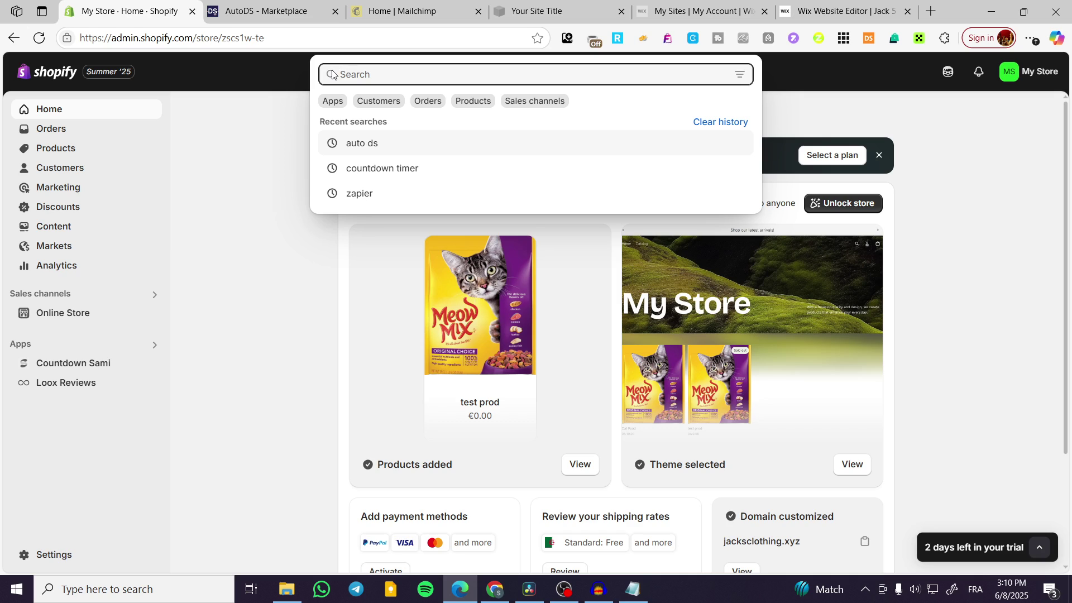
pyautogui.write('autod')
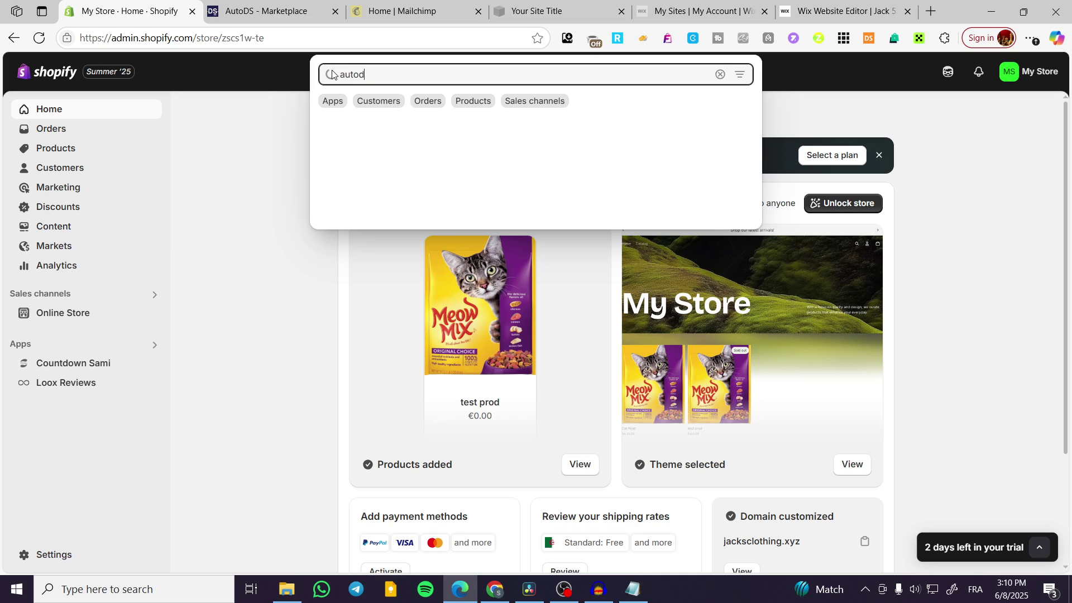
pyautogui.write('s')
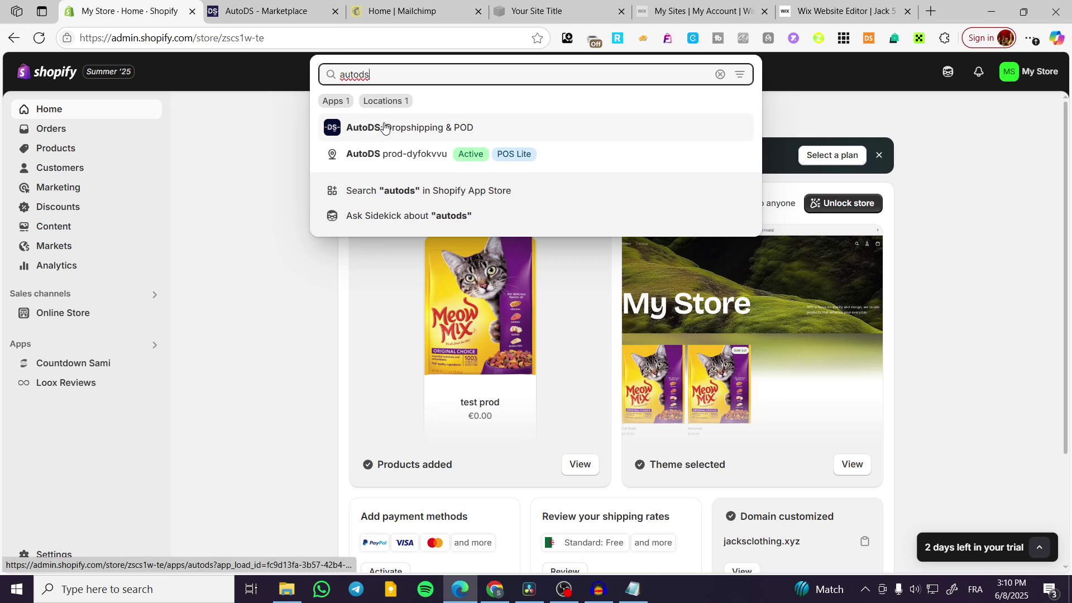
pyautogui.click(392, 132)
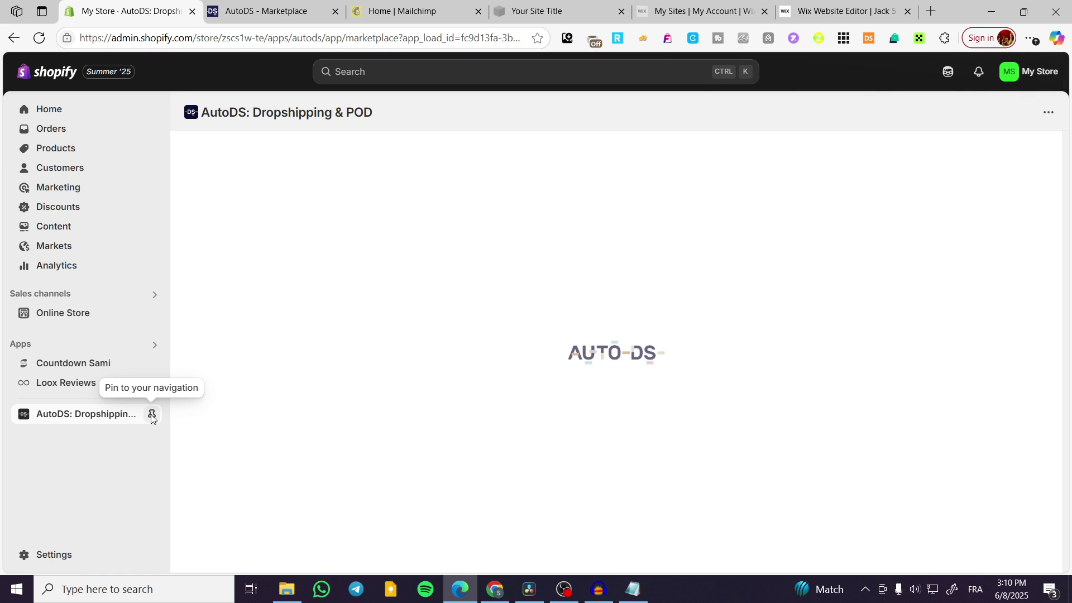
# Pin the AutoDS app to the store navigation and browse its Marketplace products
pyautogui.click(151, 413)
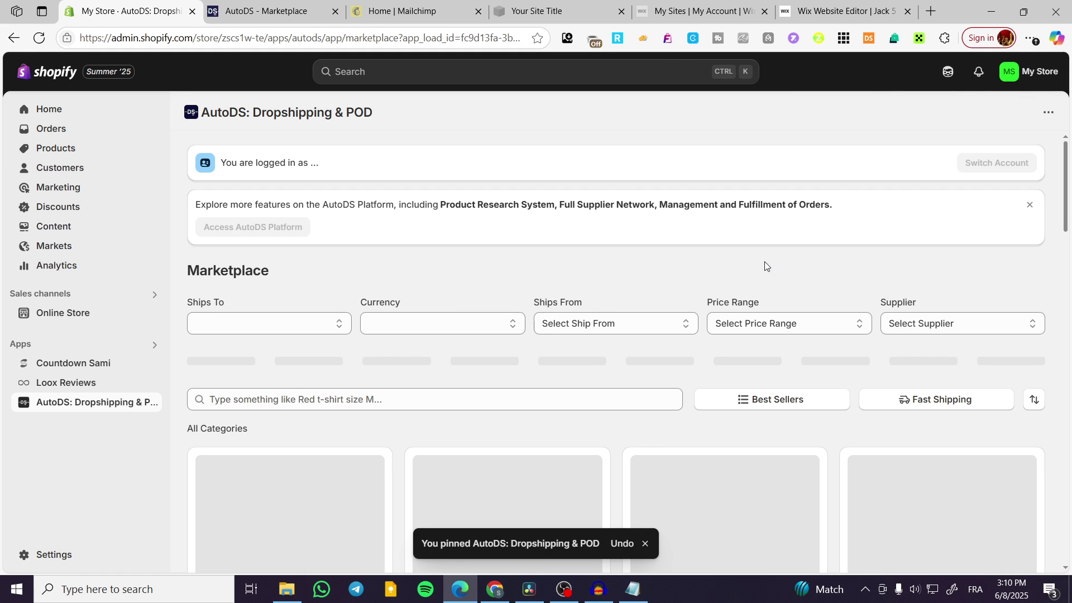
pyautogui.scroll(-4, 765, 266)
pyautogui.scroll(-3, 652, 244)
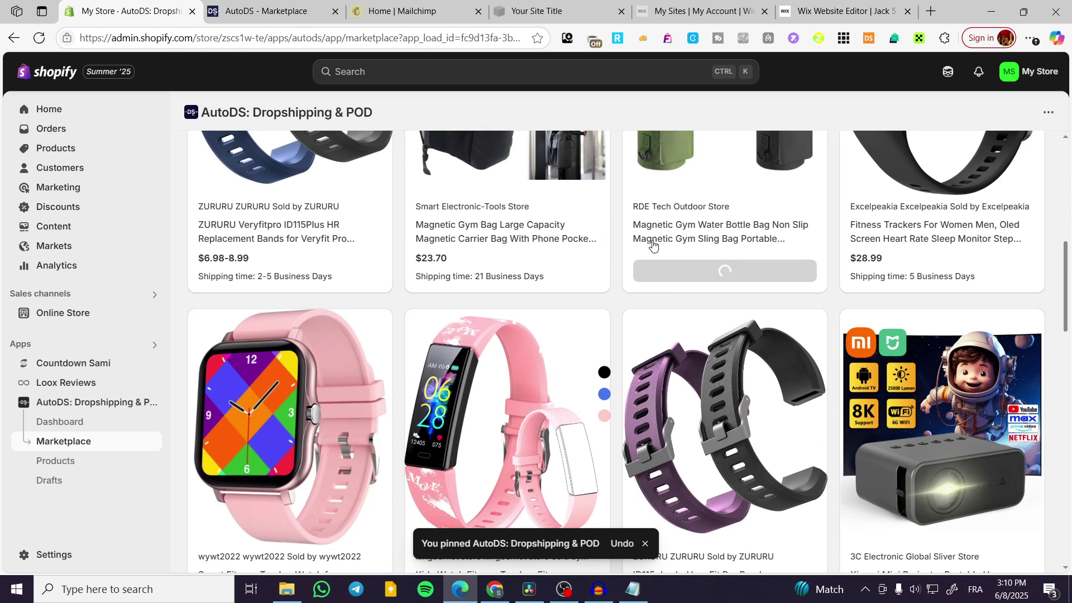
pyautogui.scroll(-4, 652, 244)
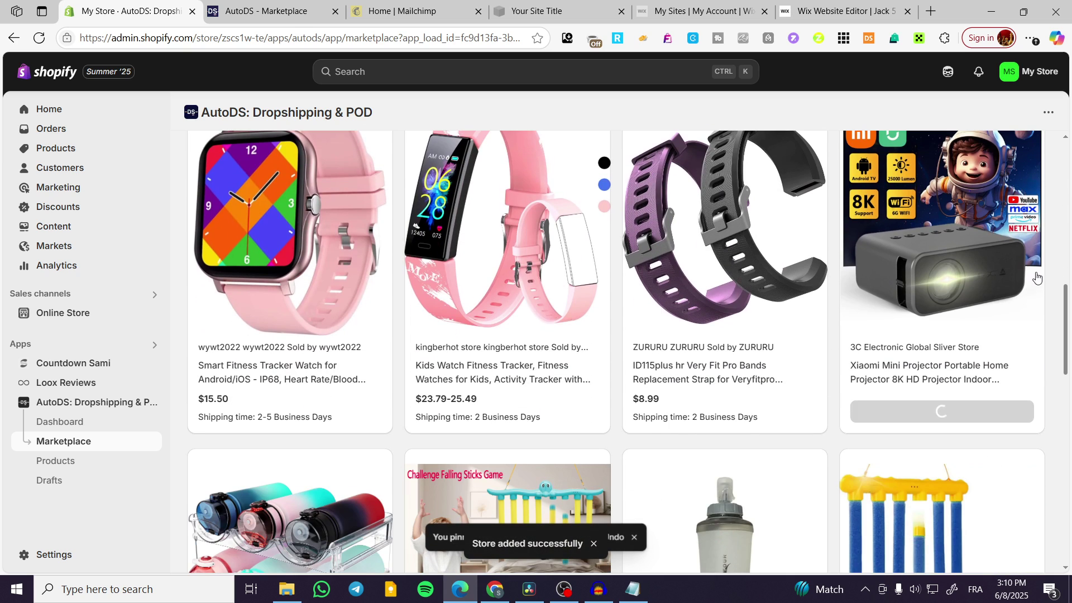
pyautogui.scroll(-5, 1055, 313)
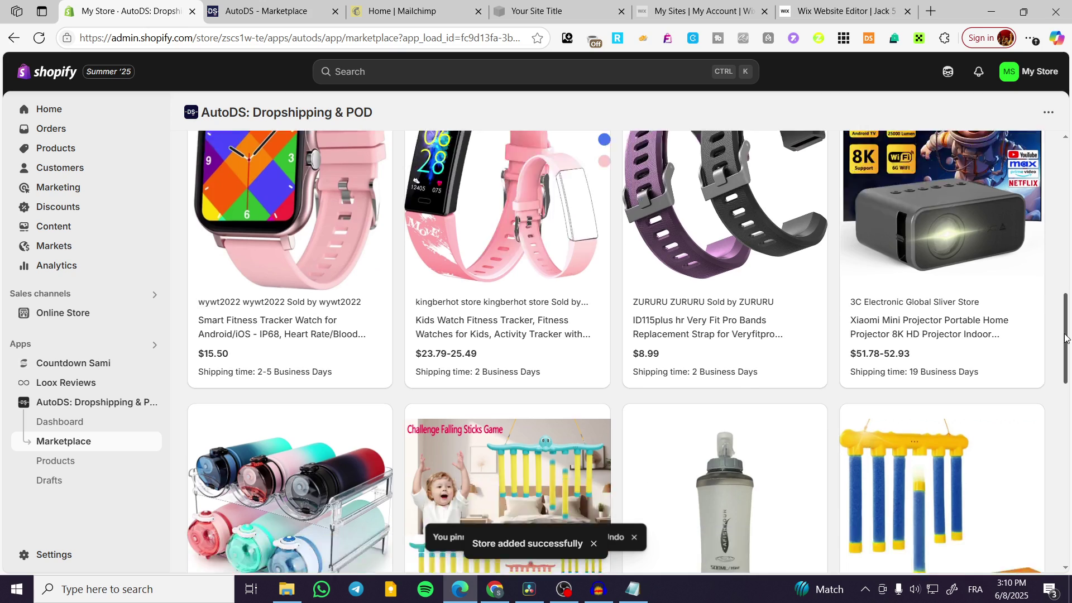
pyautogui.scroll(12, 1066, 290)
pyautogui.scroll(2, 1065, 290)
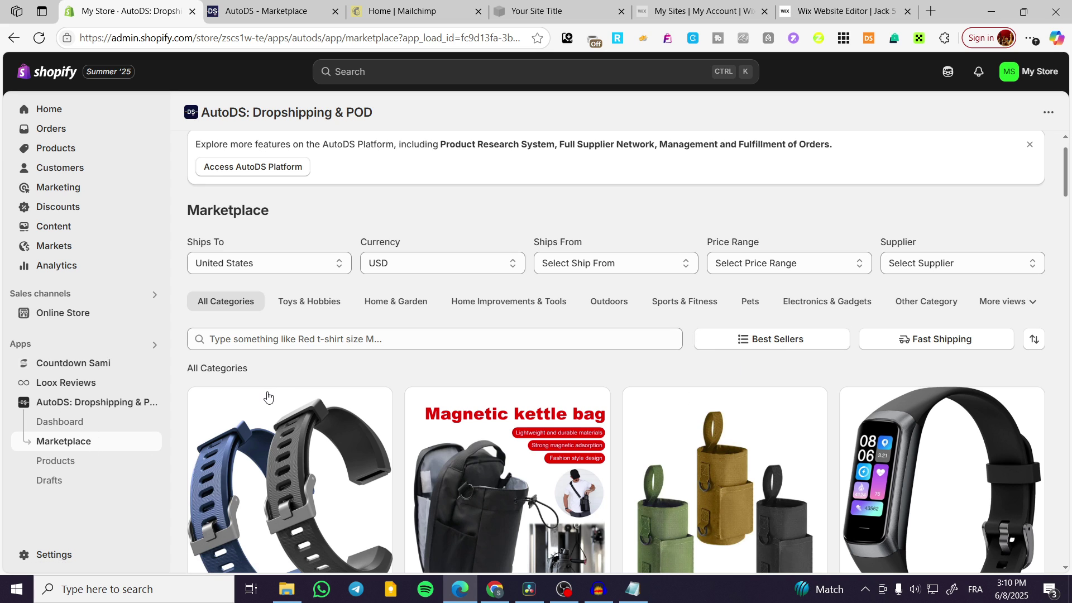
pyautogui.scroll(-10, 479, 347)
pyautogui.scroll(10, 312, 348)
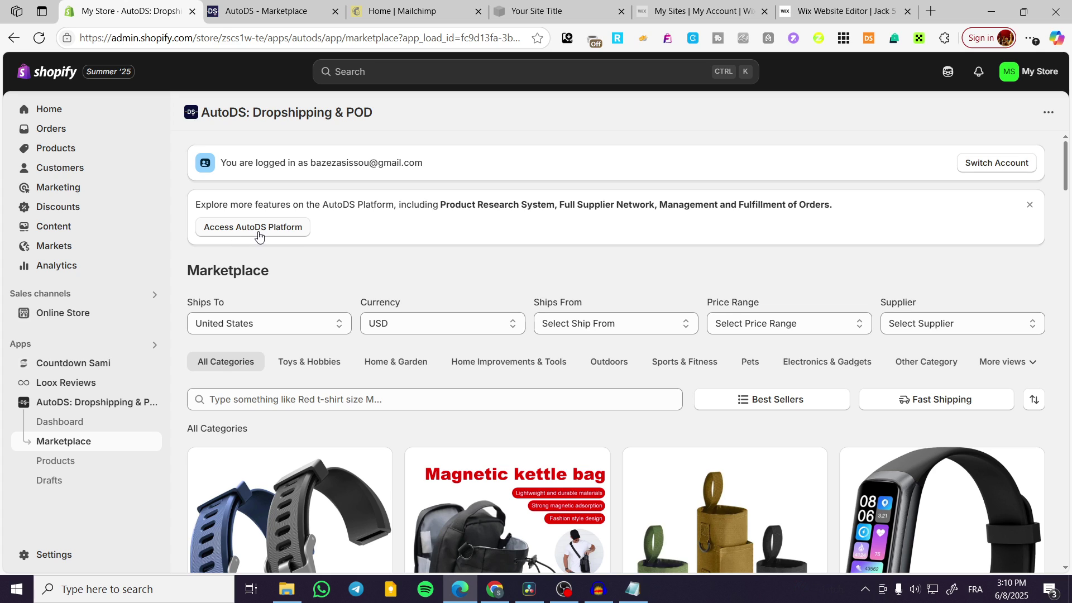
# Open the full AutoDS platform, then return to the AutoDS app in Shopify and scroll its listings
pyautogui.click(259, 227)
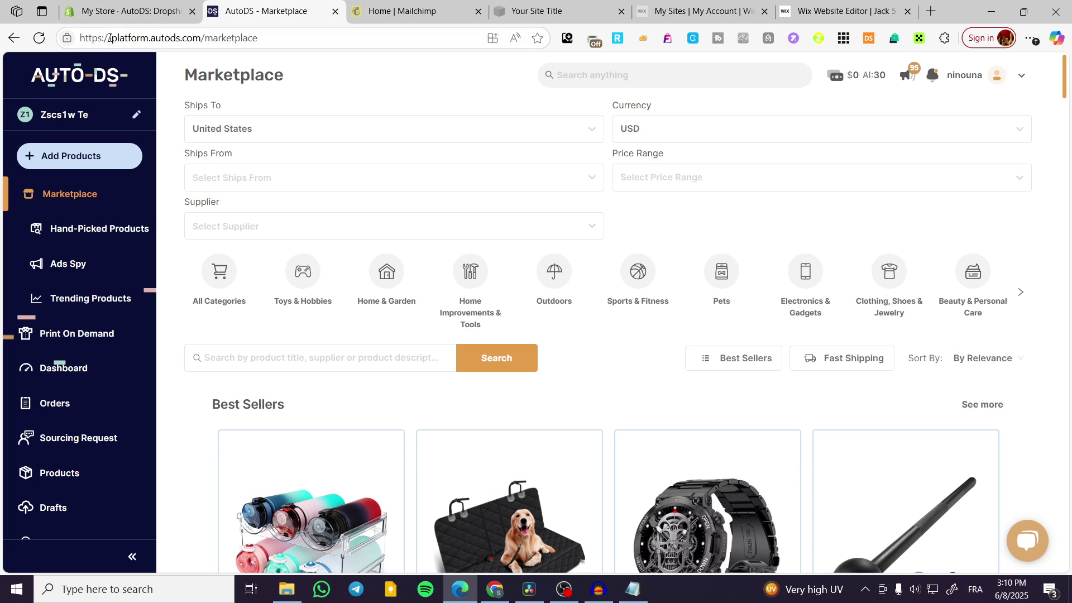
pyautogui.click(128, 11)
pyautogui.scroll(-4, 970, 342)
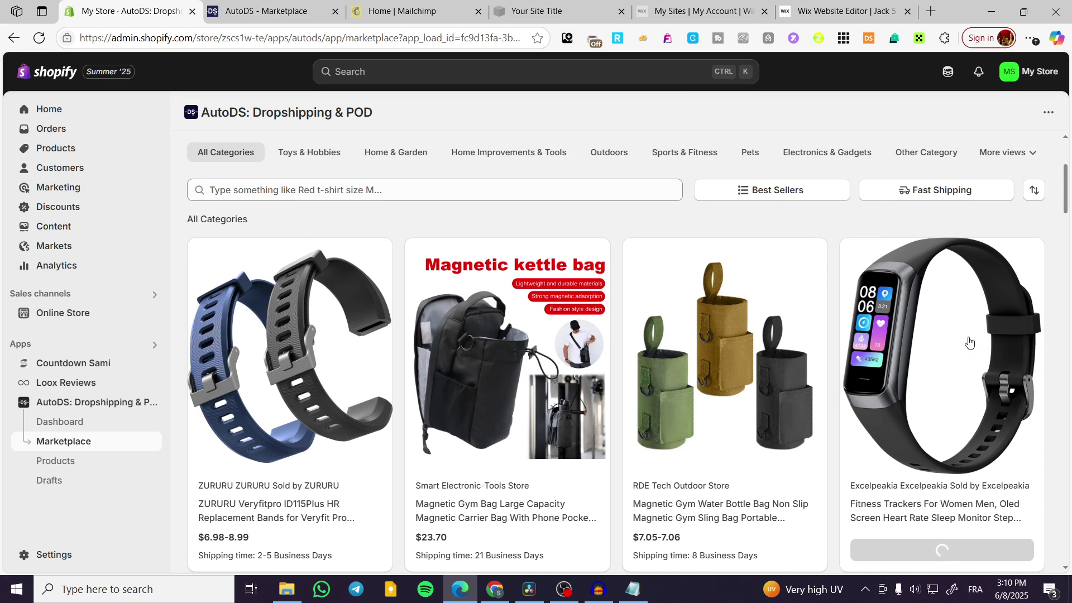
pyautogui.scroll(-6, 957, 332)
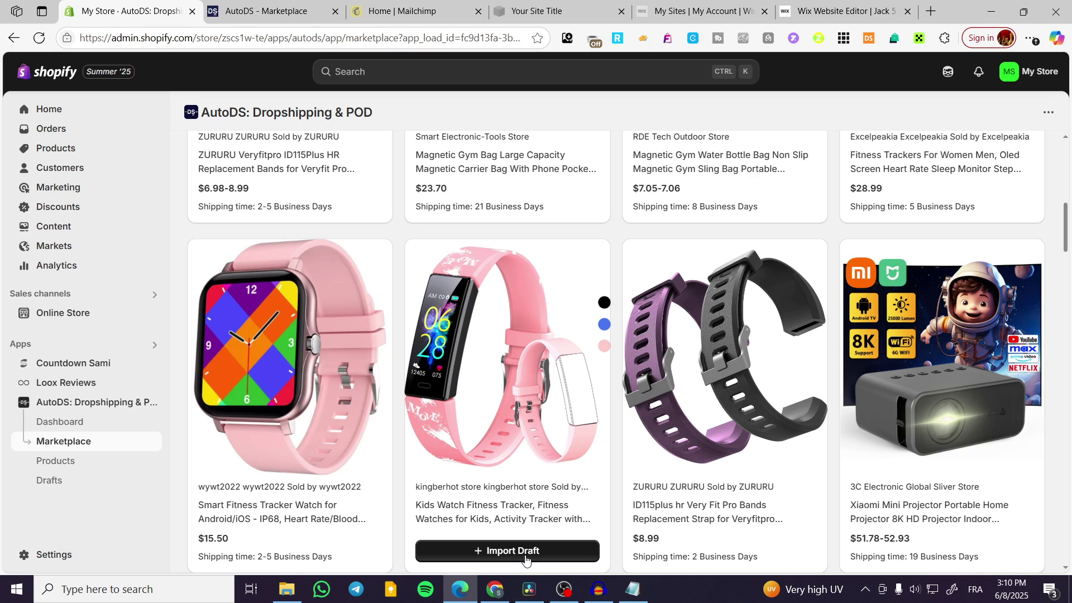
# Import the TIKTOK SHOP Retractable Car Charger ($10.49) from New Arrivals as a draft
pyautogui.click(264, 7)
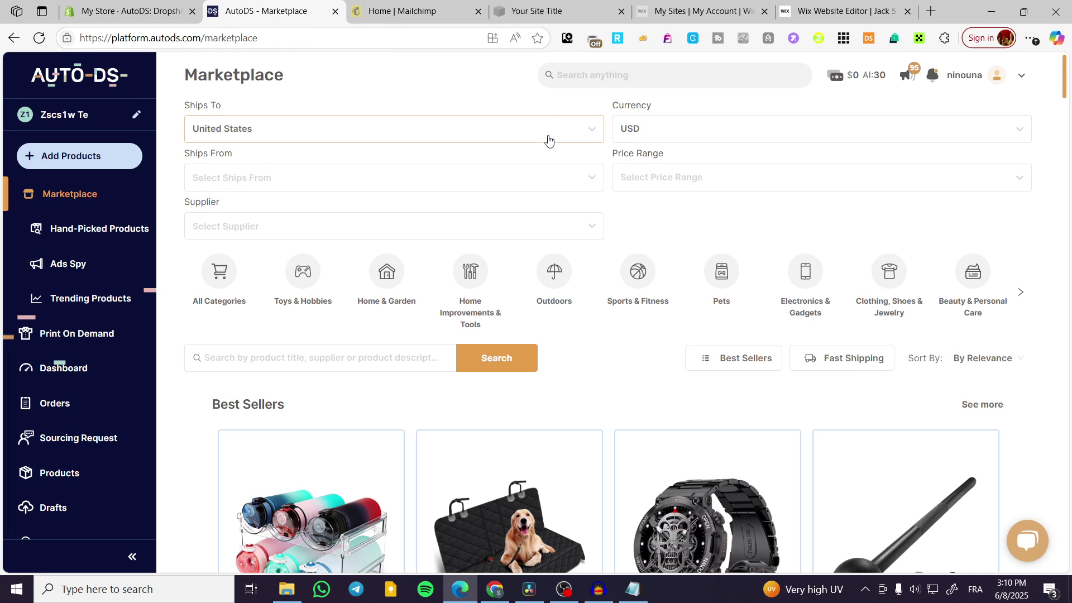
pyautogui.scroll(-3, 546, 143)
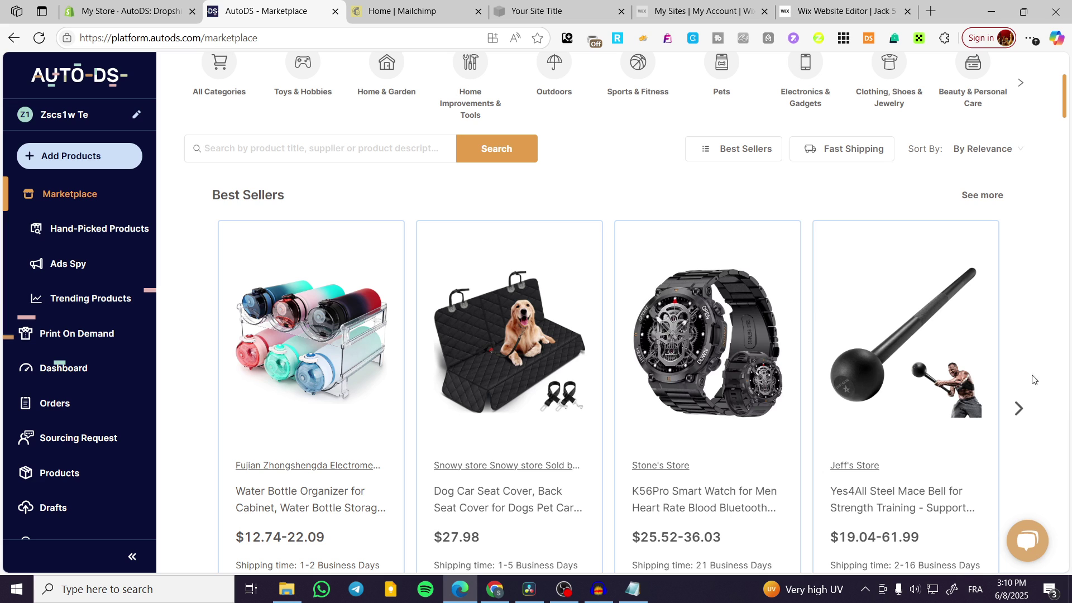
pyautogui.scroll(-4, 309, 306)
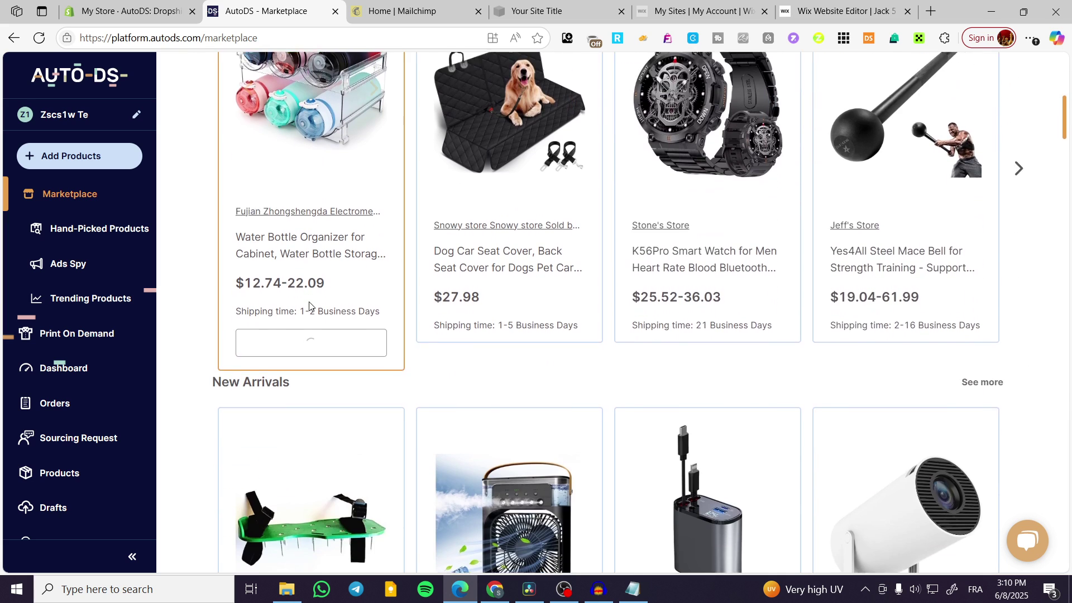
pyautogui.scroll(-4, 309, 306)
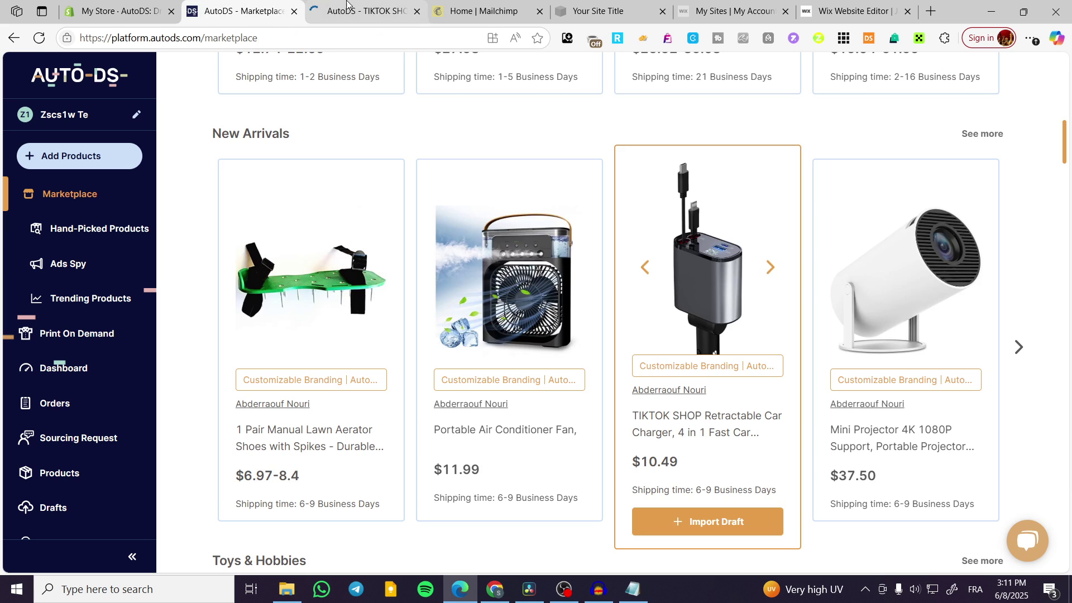
pyautogui.click(347, 5)
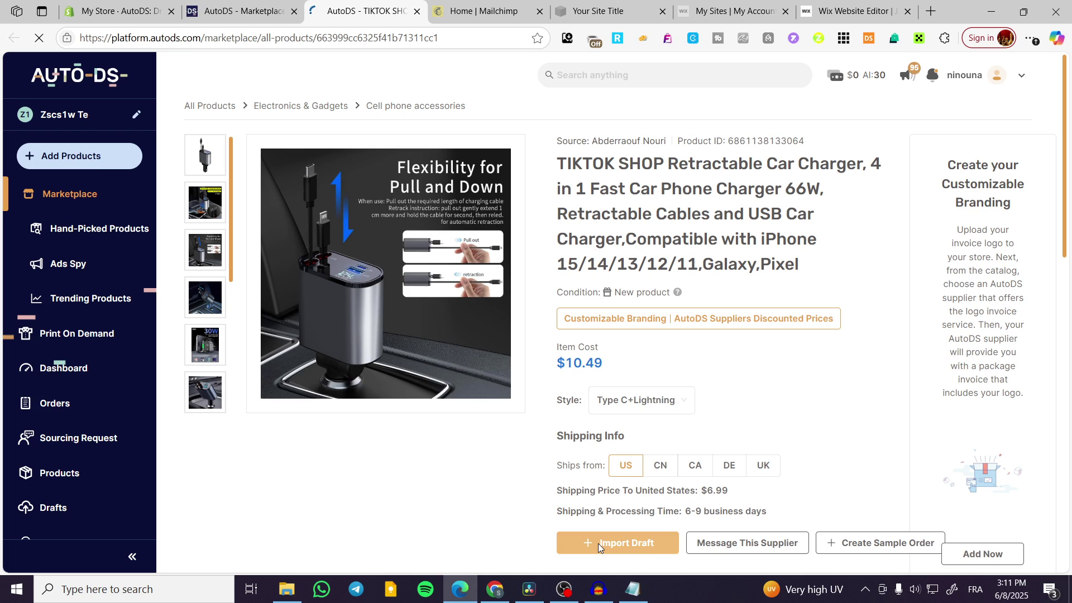
pyautogui.click(599, 547)
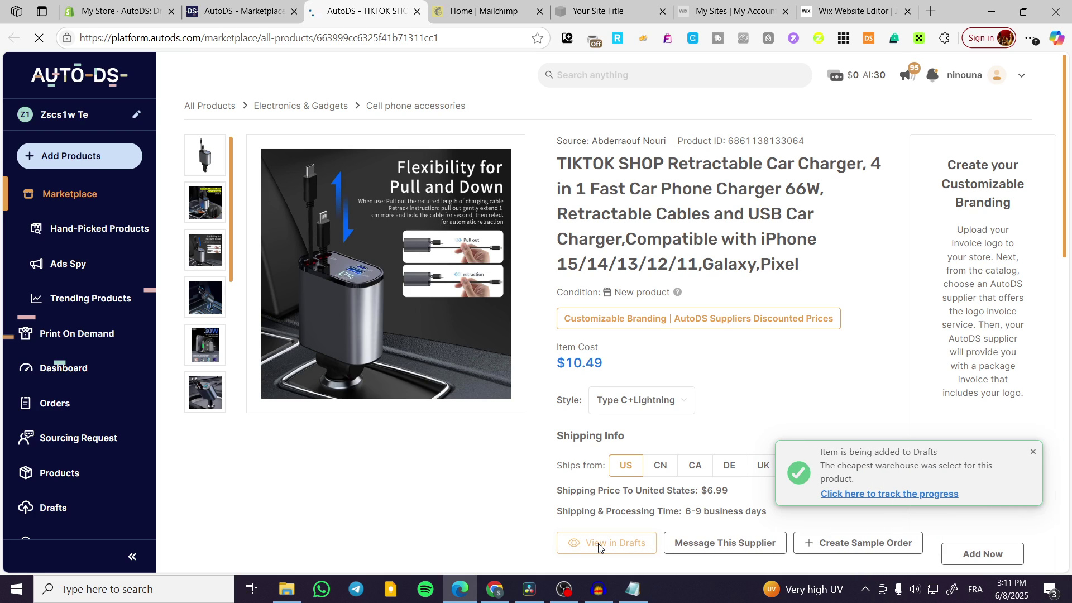
# Check the finished car charger upload in the Drafts list and clear its notifications
pyautogui.click(875, 494)
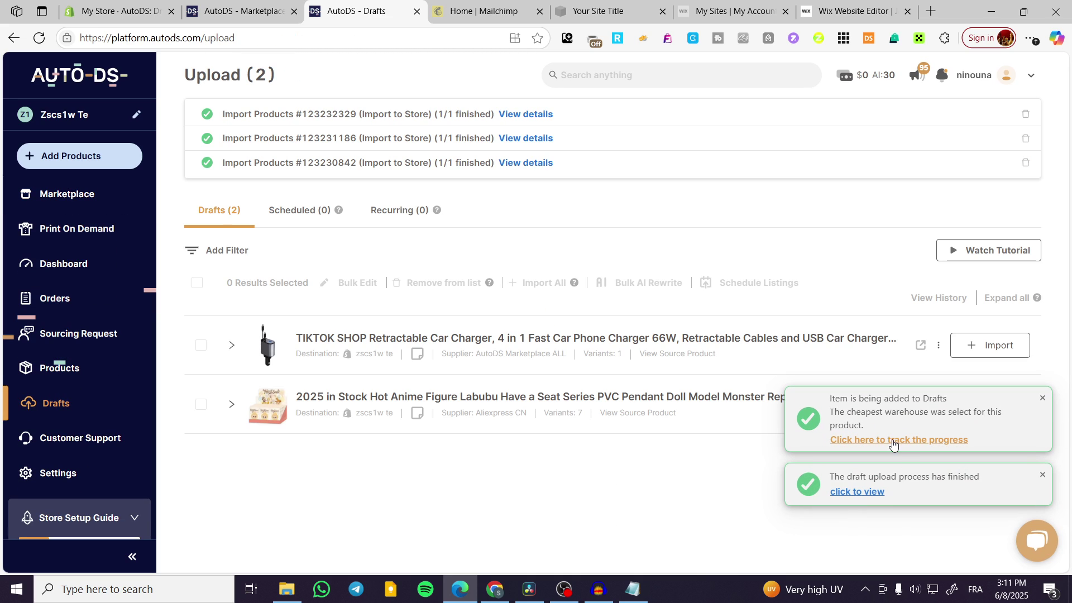
pyautogui.click(863, 492)
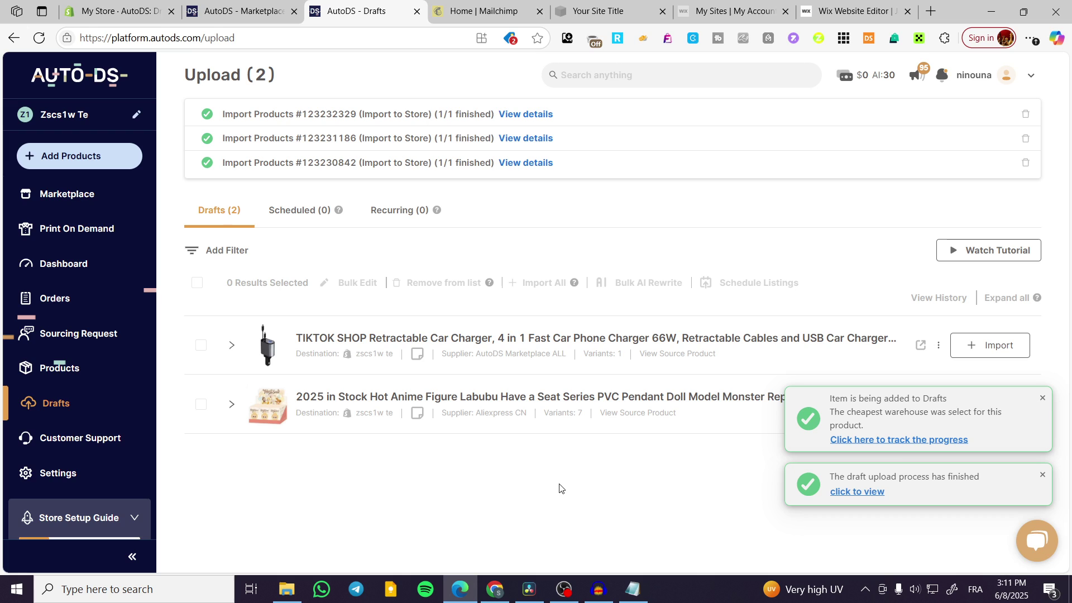
pyautogui.click(1043, 397)
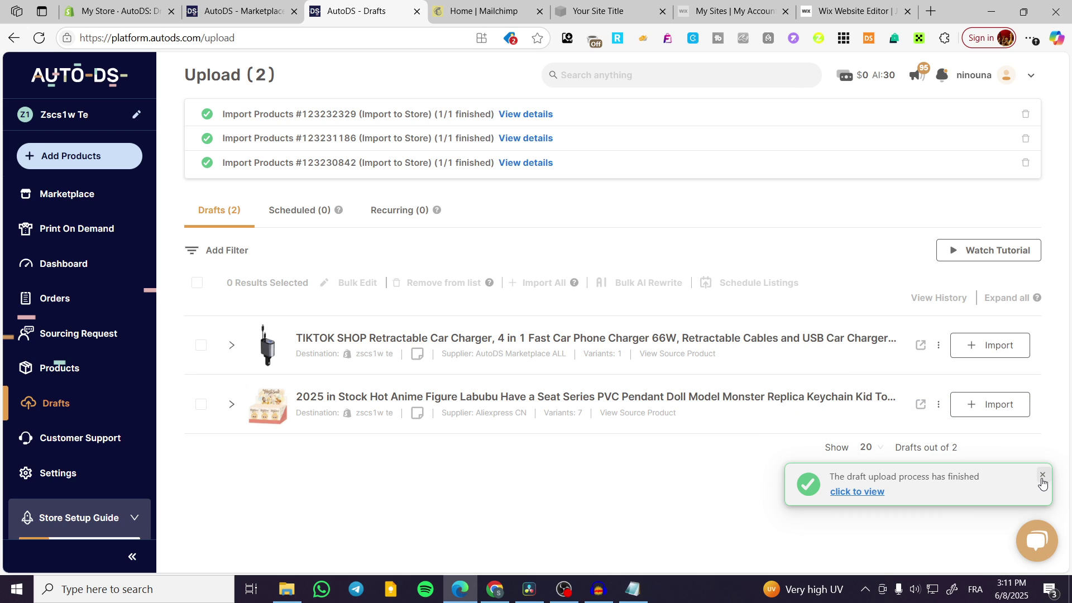
pyautogui.click(1042, 475)
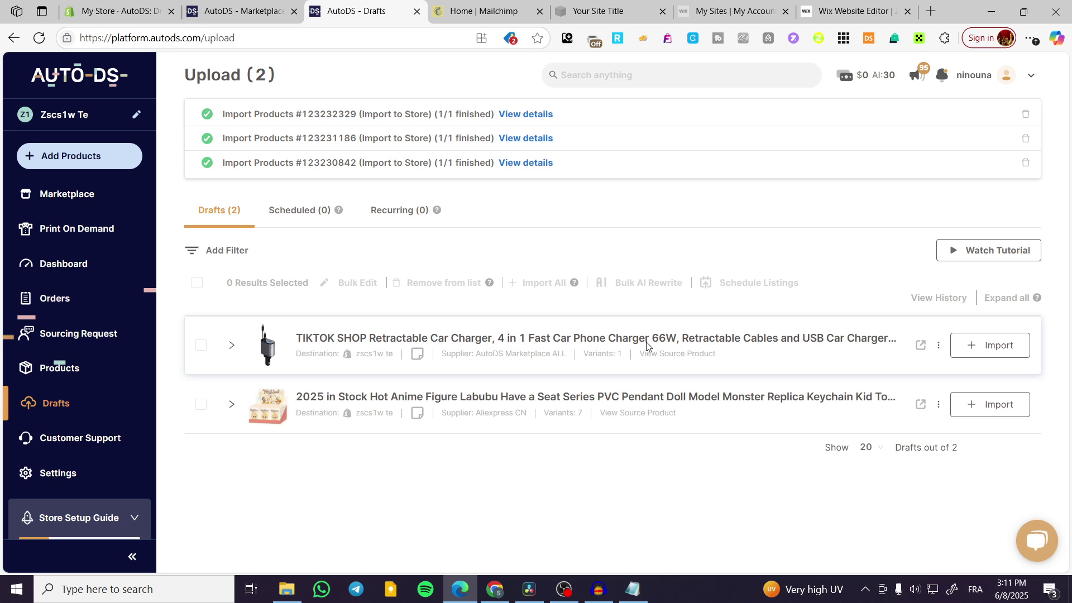
# Import the car charger draft into the store and open the imported products list
pyautogui.click(989, 351)
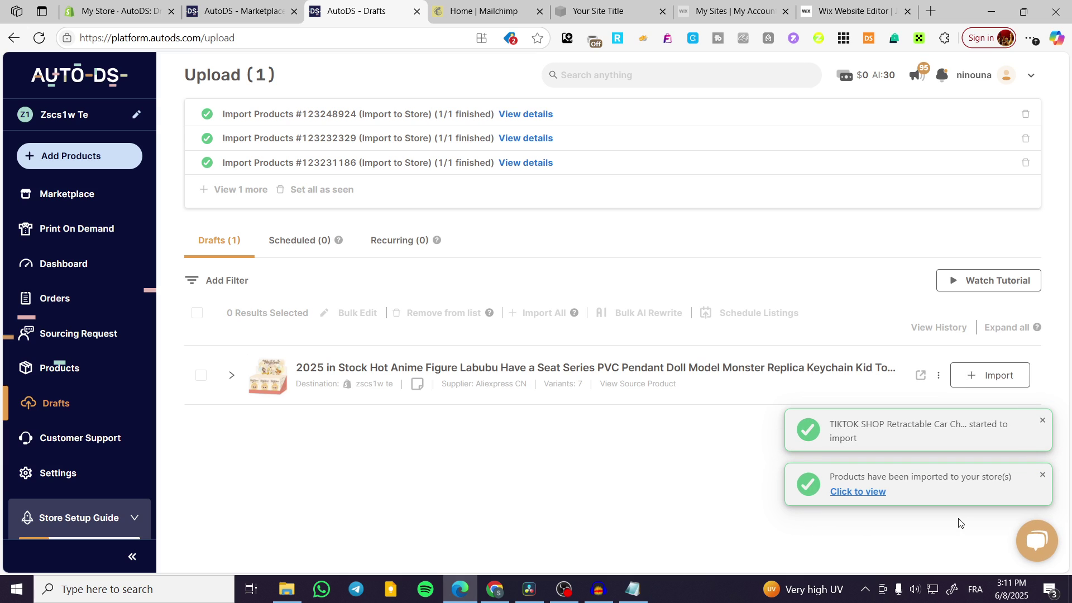
pyautogui.click(859, 499)
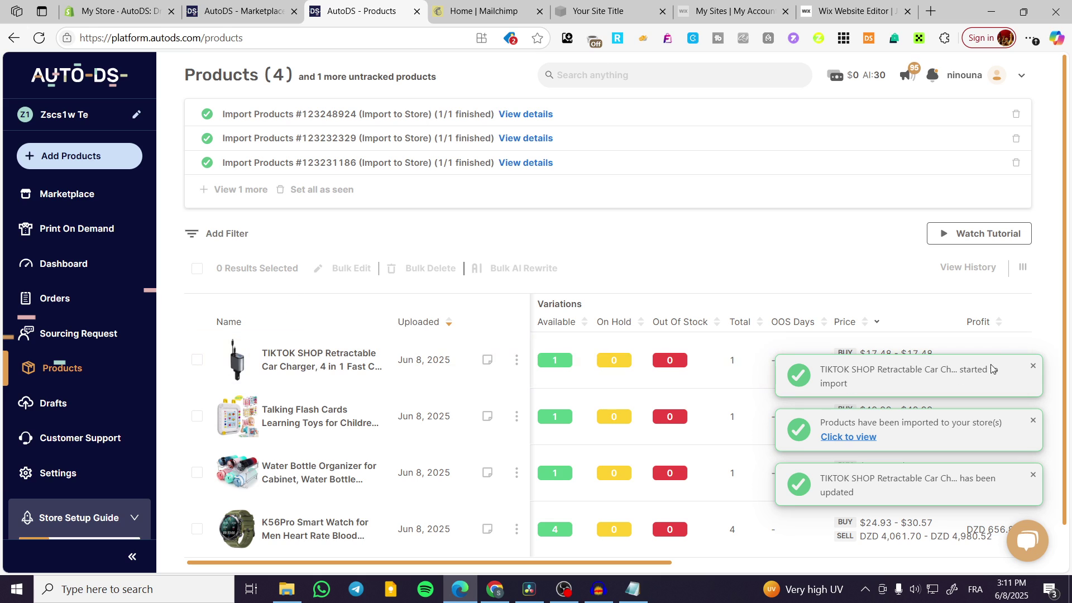
pyautogui.click(1034, 367)
pyautogui.click(1034, 422)
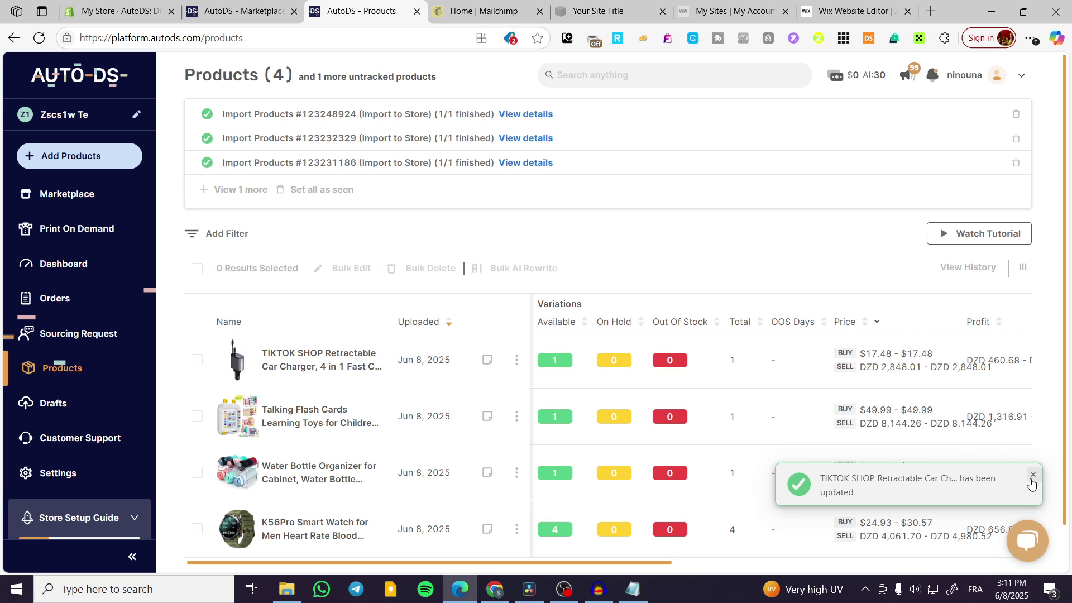
pyautogui.click(1033, 475)
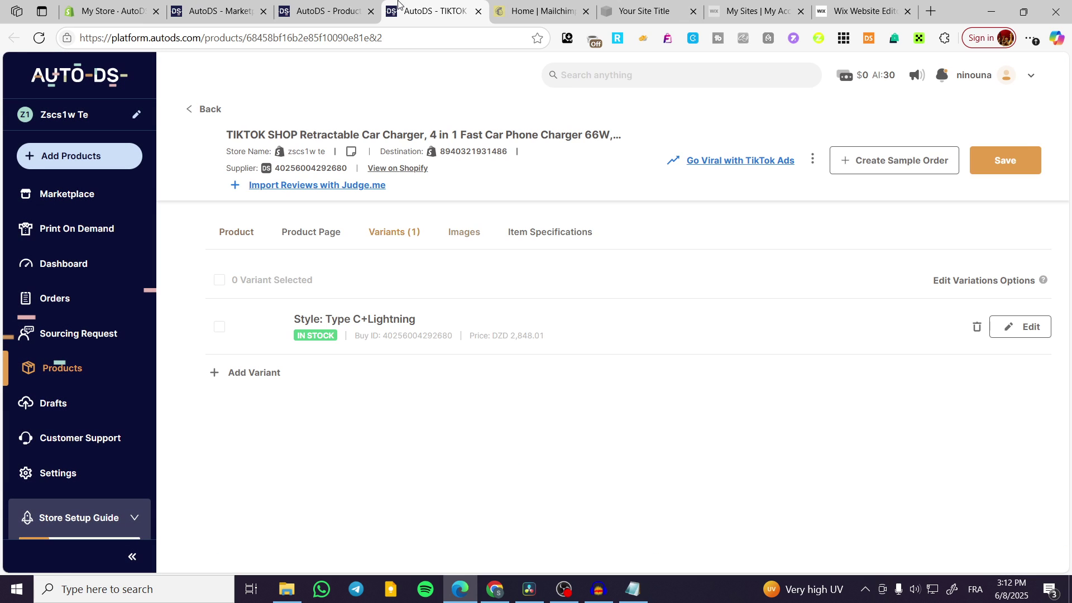
# Close the extra AutoDS tabs and open the Type C+Lightning variant's editor showing DZD2848.01 sell price
pyautogui.click(371, 11)
pyautogui.click(263, 11)
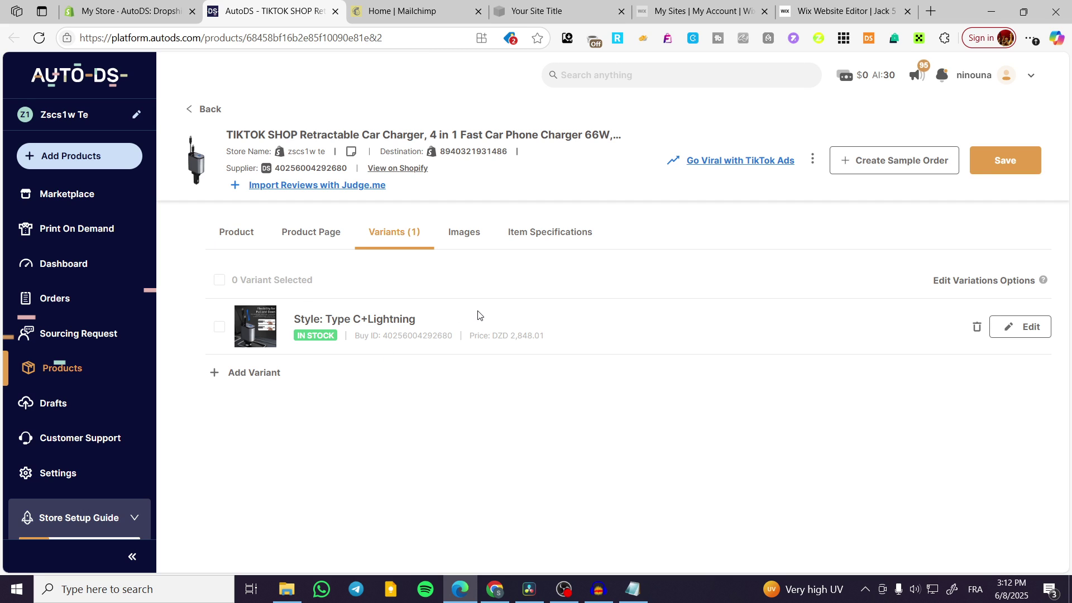
pyautogui.click(1024, 328)
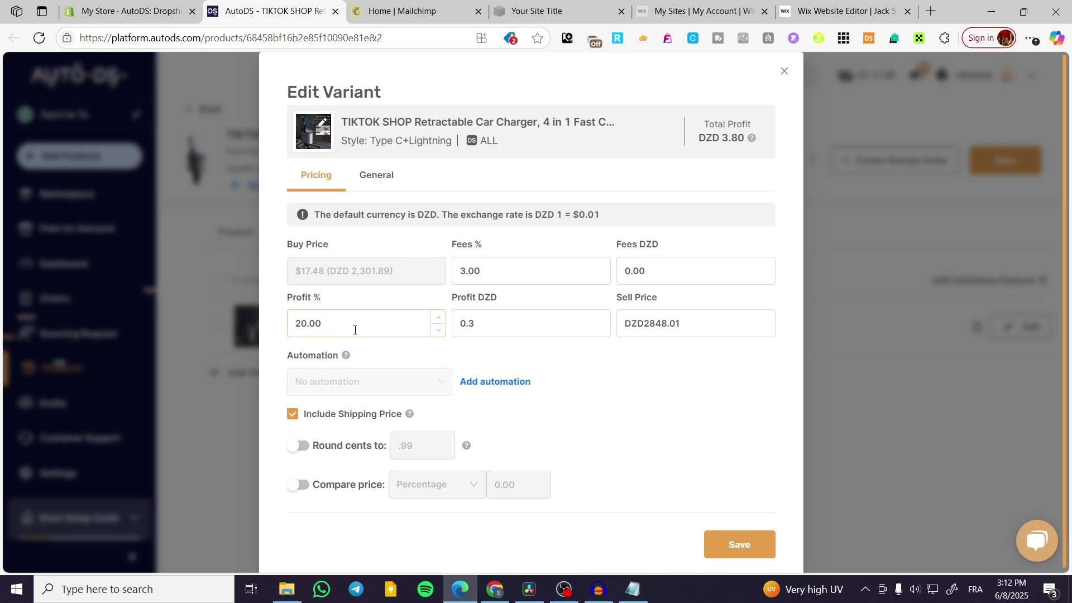
# Change the charger variant's sell price from DZD 2848.01 to 4500
pyautogui.click(675, 271)
pyautogui.moveTo(695, 328); pyautogui.dragTo(658, 322)
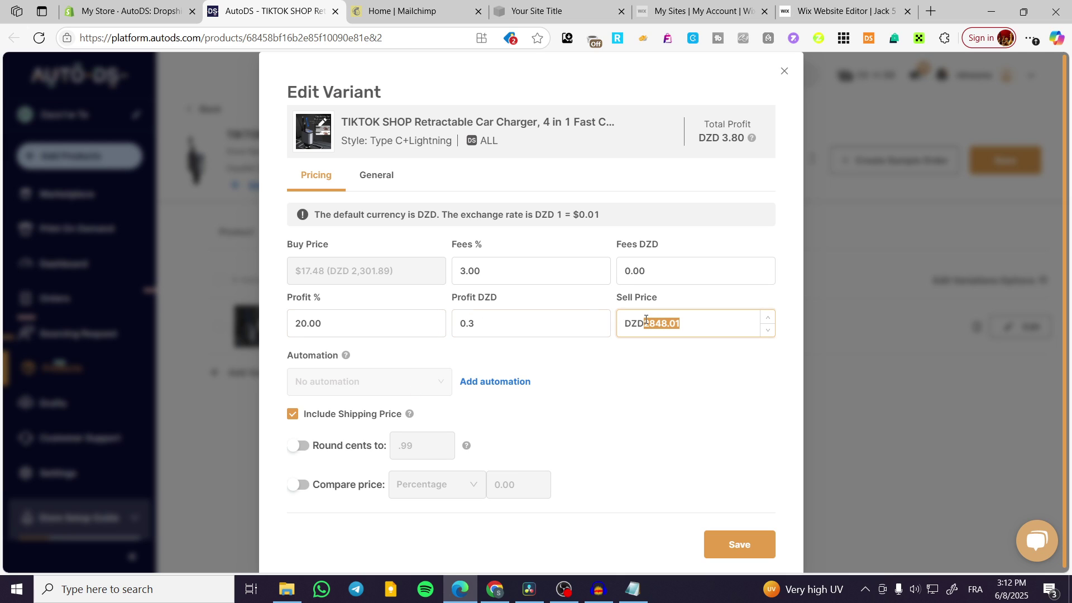
pyautogui.write('4500')
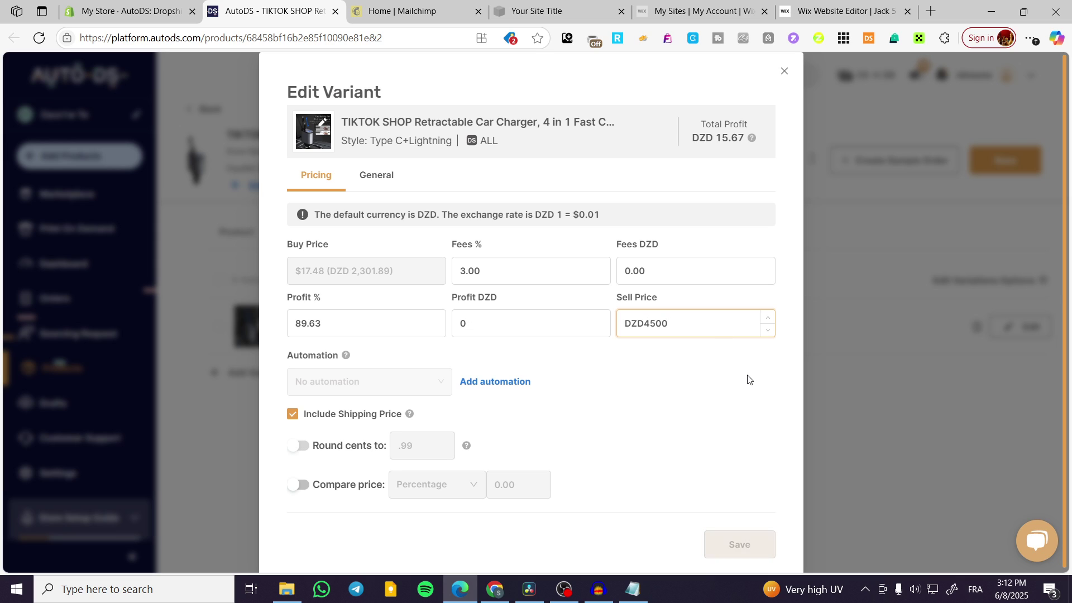
pyautogui.click(742, 381)
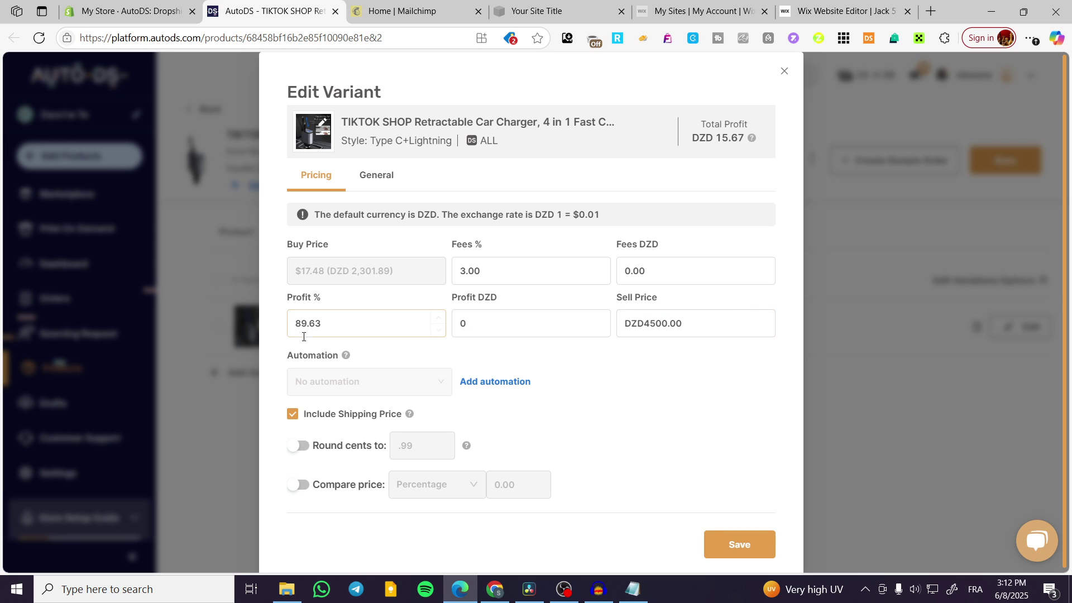
# Check the variant's stock on the General tab, then save the new 4500 price
pyautogui.click(377, 177)
pyautogui.click(628, 266)
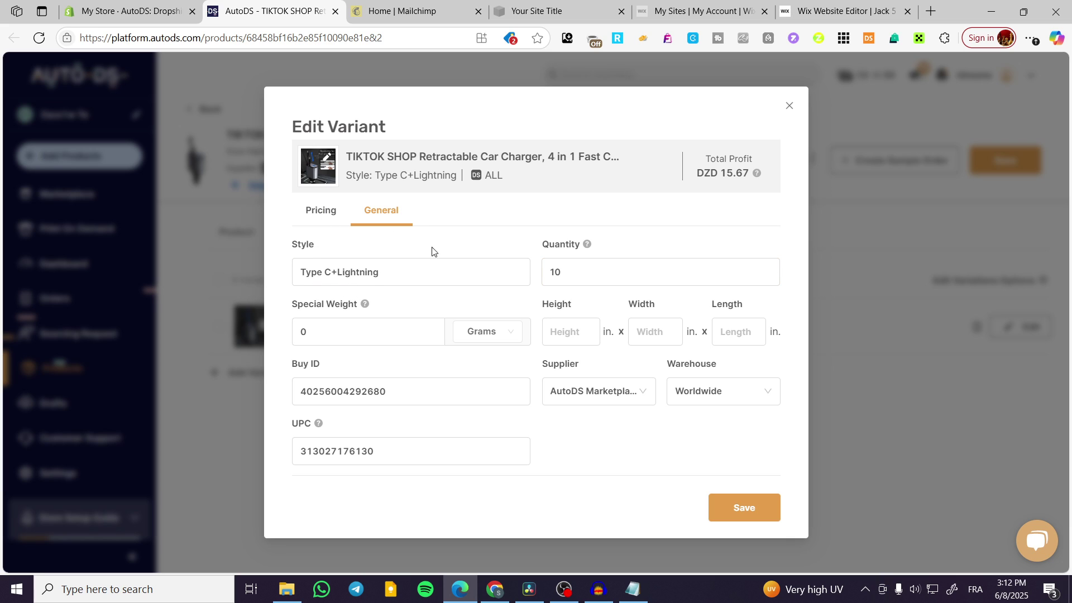
pyautogui.click(297, 208)
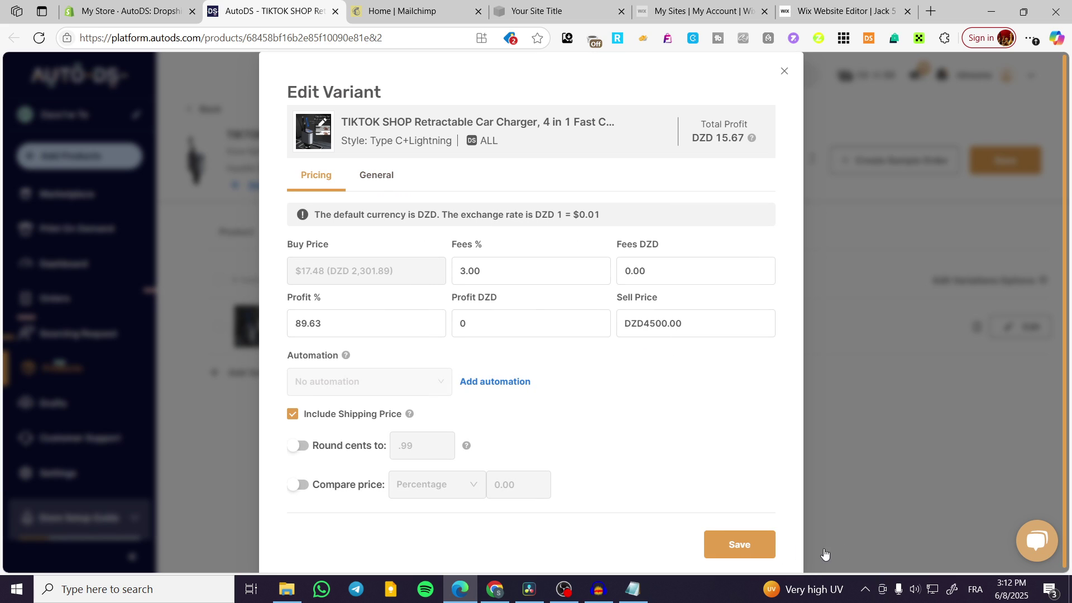
pyautogui.click(733, 545)
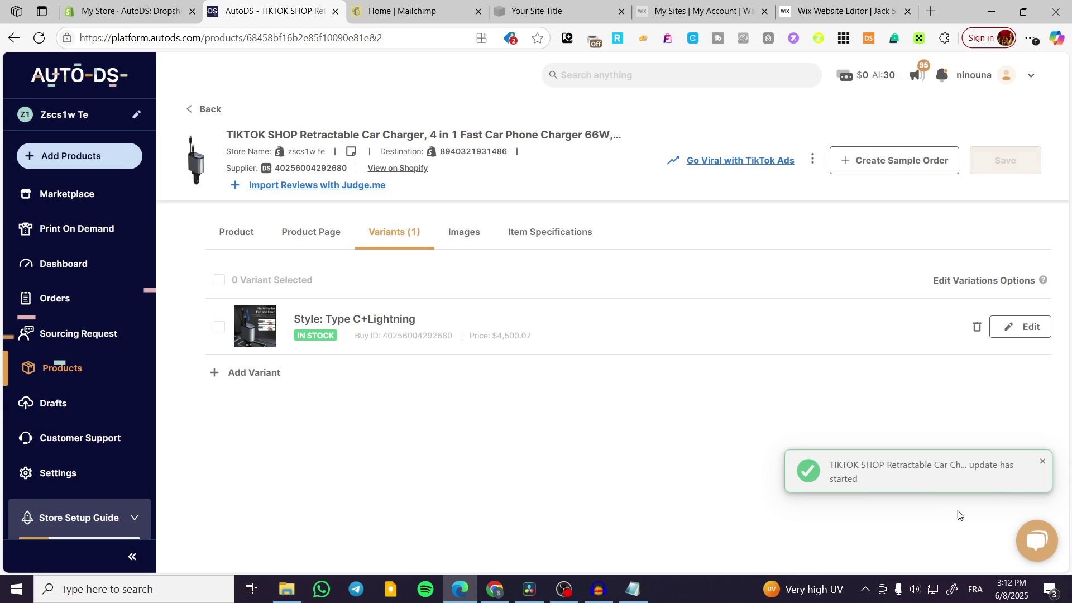
pyautogui.click(1044, 421)
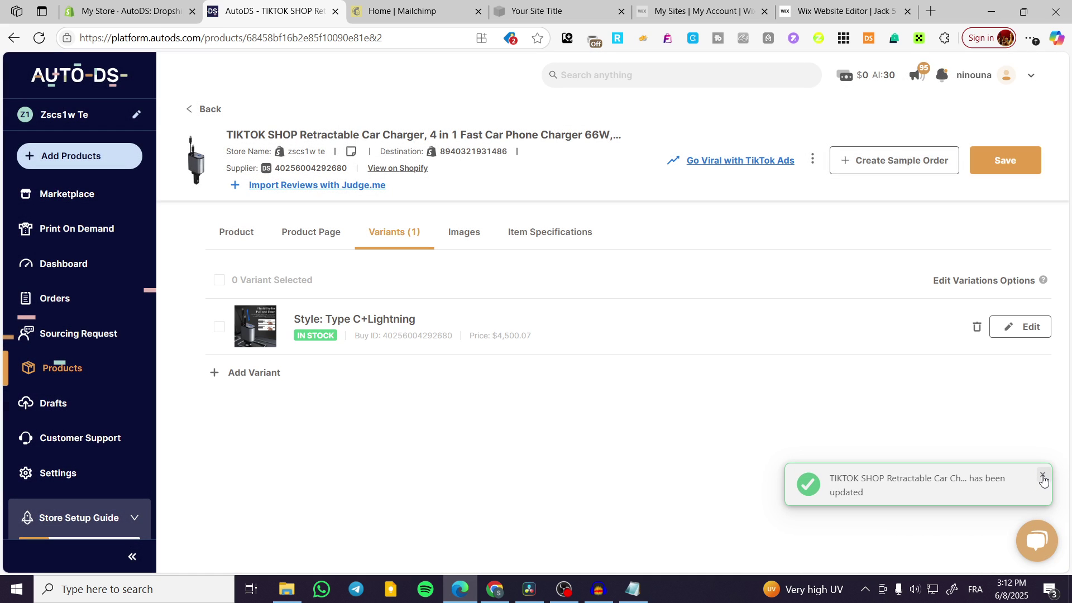
pyautogui.click(1043, 476)
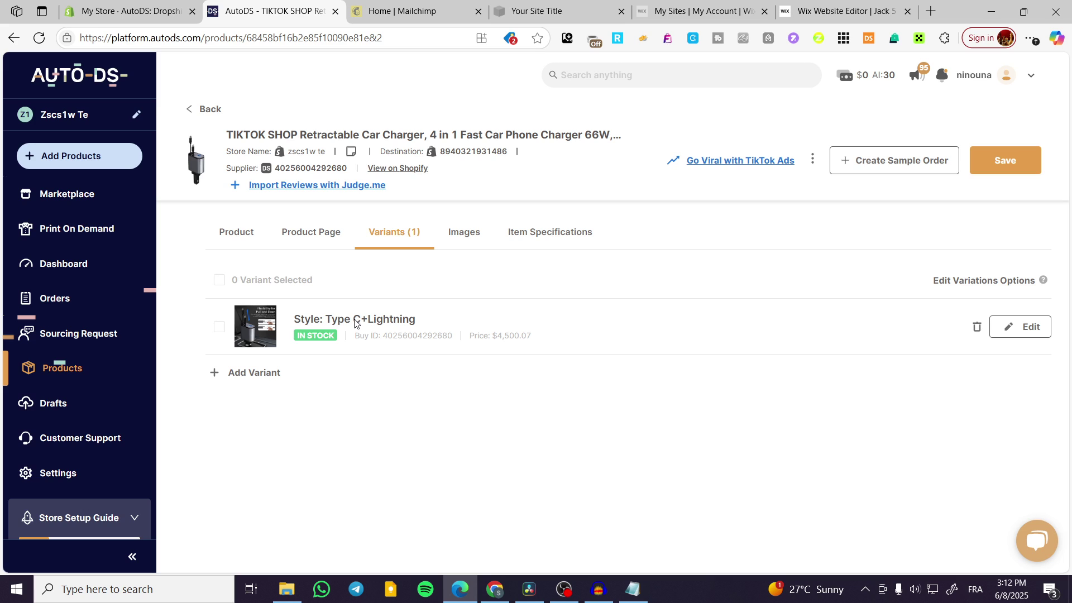
# Switch to the 'My Store - AutoDS' tab showing the AutoDS app in Shopify admin
pyautogui.click(118, 4)
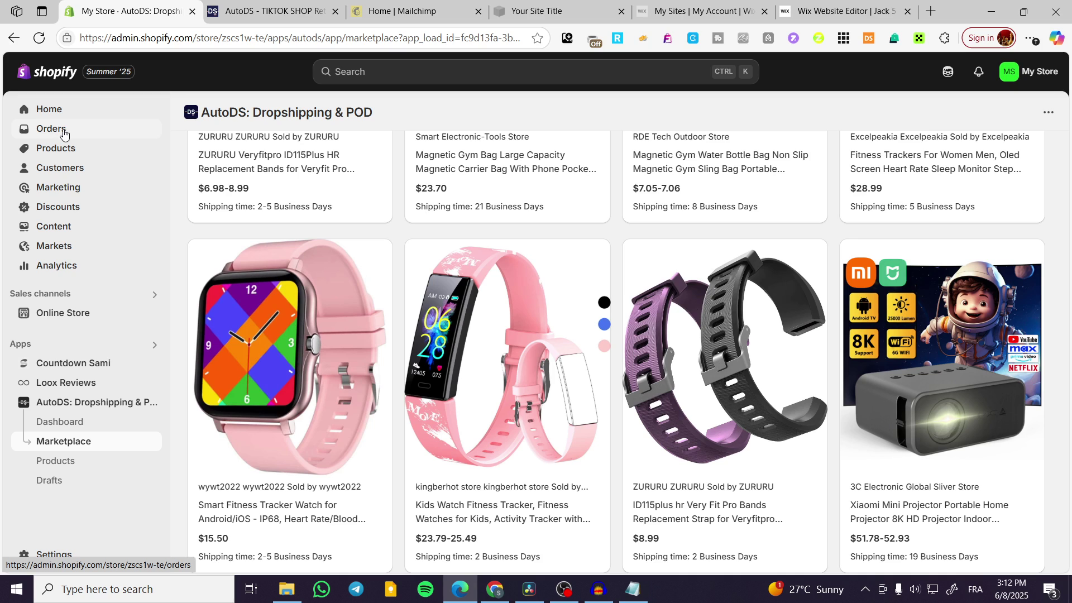
# Open the TIKTOK SHOP charger under Products and verify its Type C+Lightning variant at €4,500.07
pyautogui.click(53, 151)
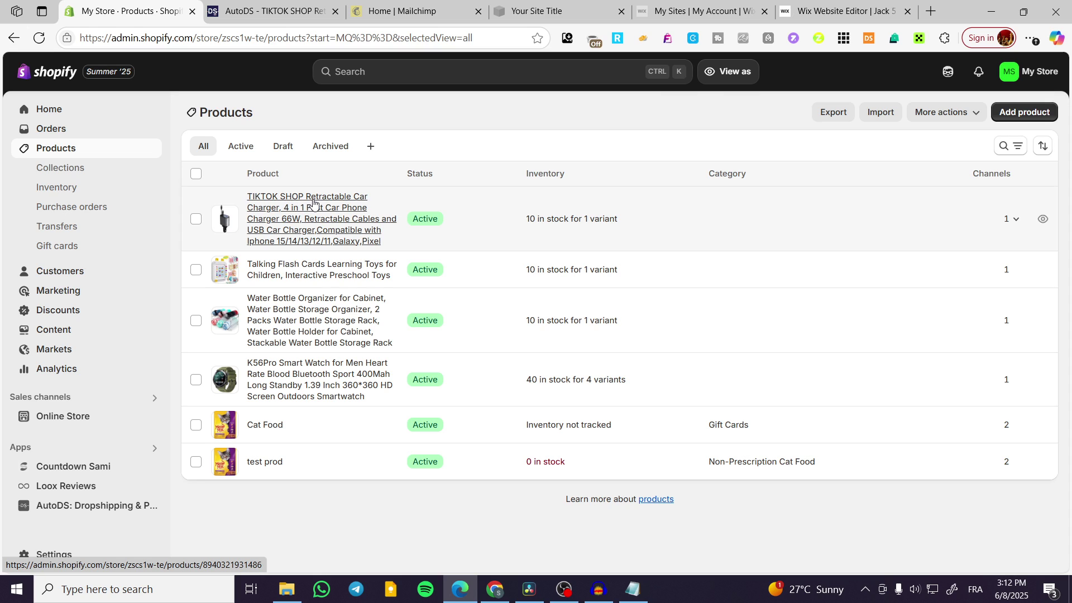
pyautogui.click(271, 218)
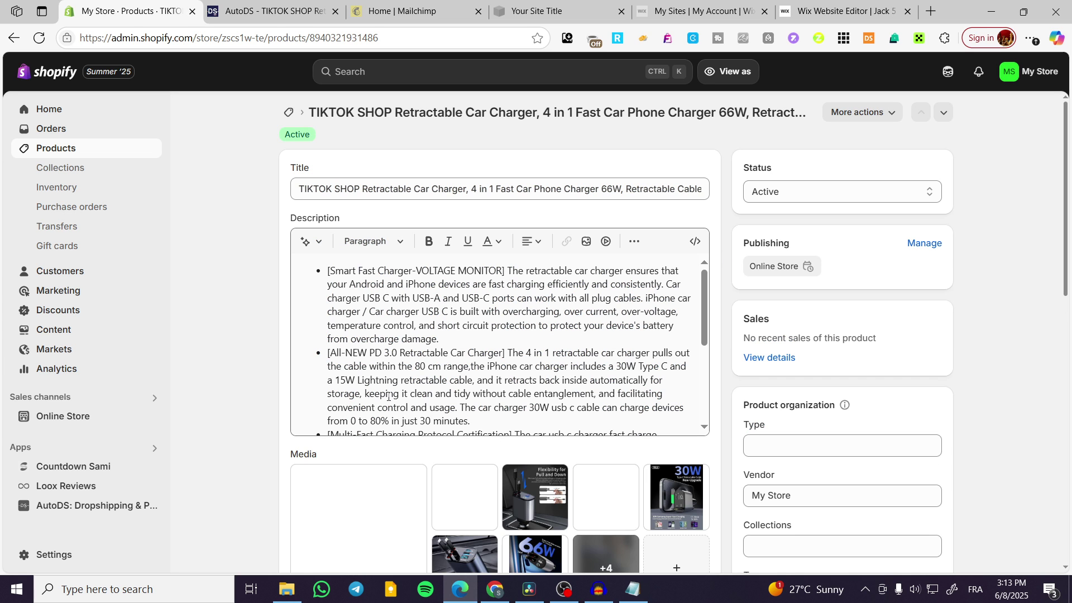
pyautogui.scroll(-3, 423, 424)
pyautogui.scroll(-3, 579, 476)
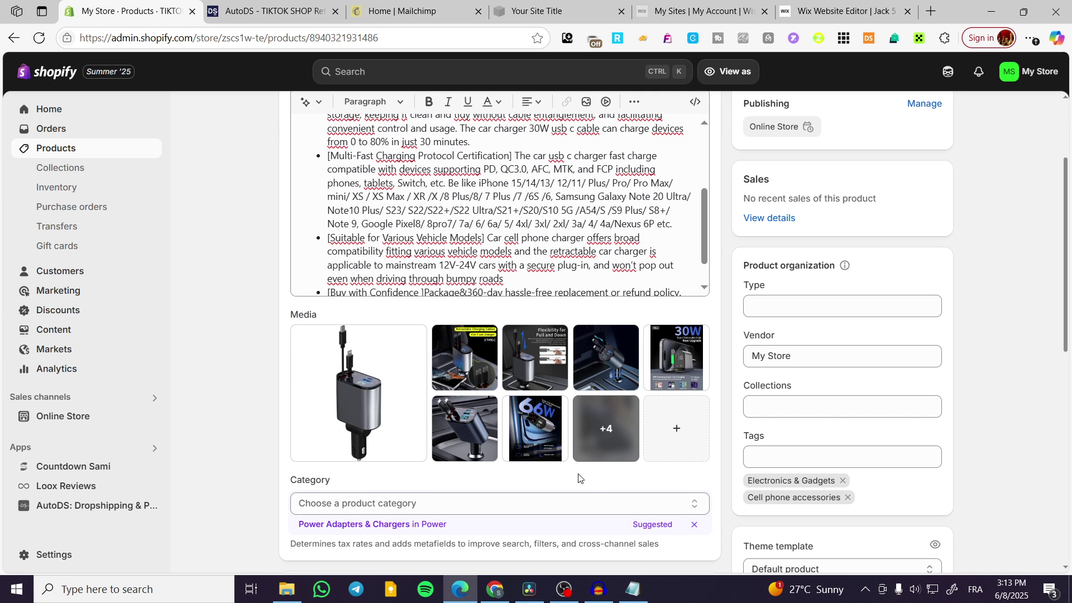
pyautogui.scroll(3, 579, 476)
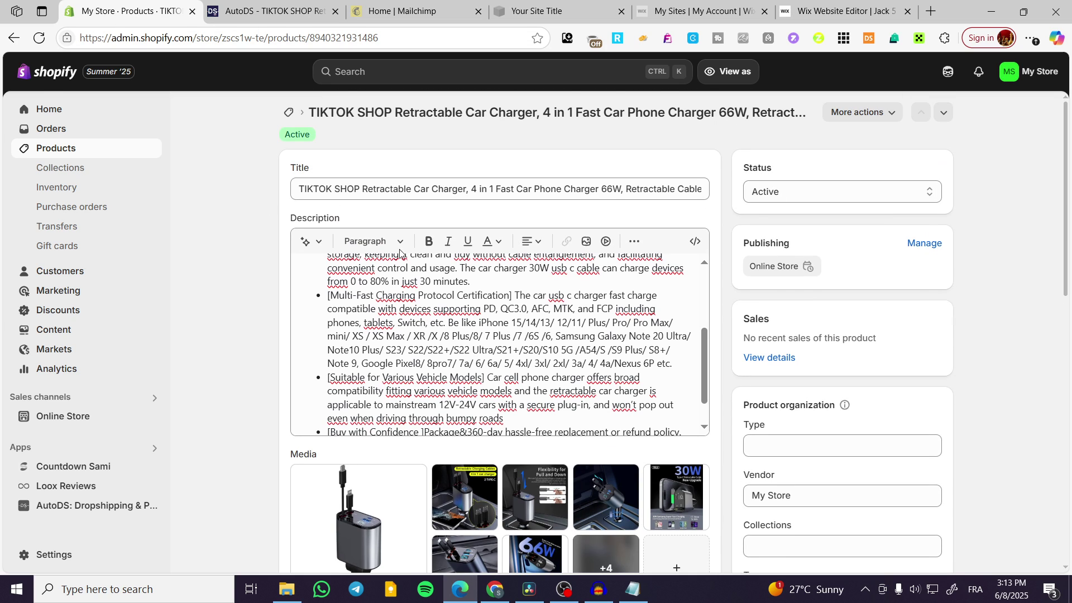
pyautogui.scroll(-6, 778, 340)
pyautogui.scroll(-1, 835, 350)
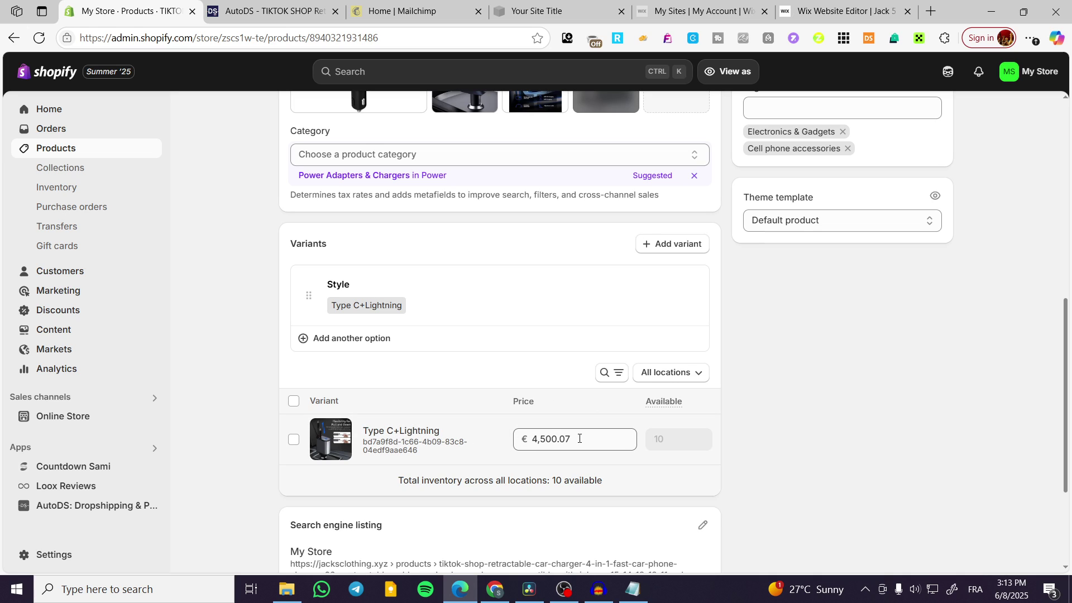
pyautogui.scroll(-3, 579, 439)
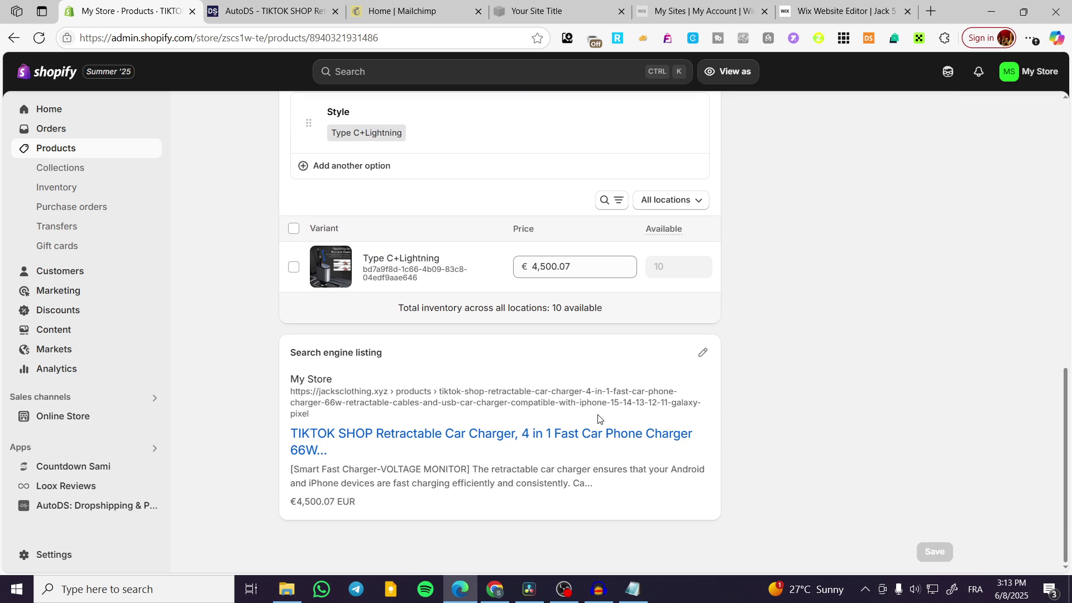
pyautogui.scroll(9, 593, 411)
pyautogui.scroll(1, 610, 447)
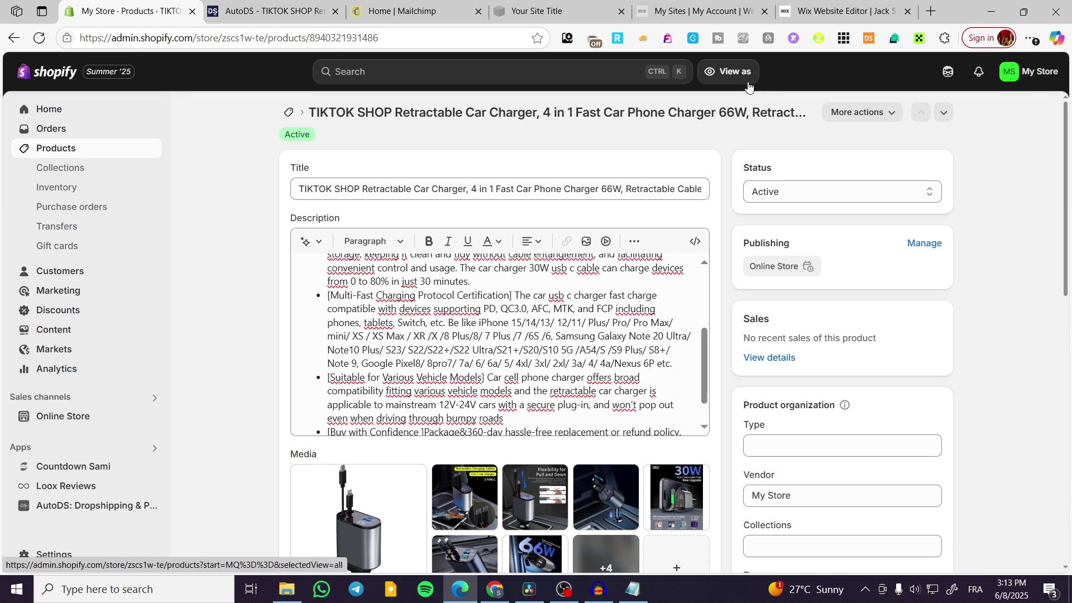
# Go back to the Shopify Home page and close the 'Select a plan' banner
pyautogui.click(49, 110)
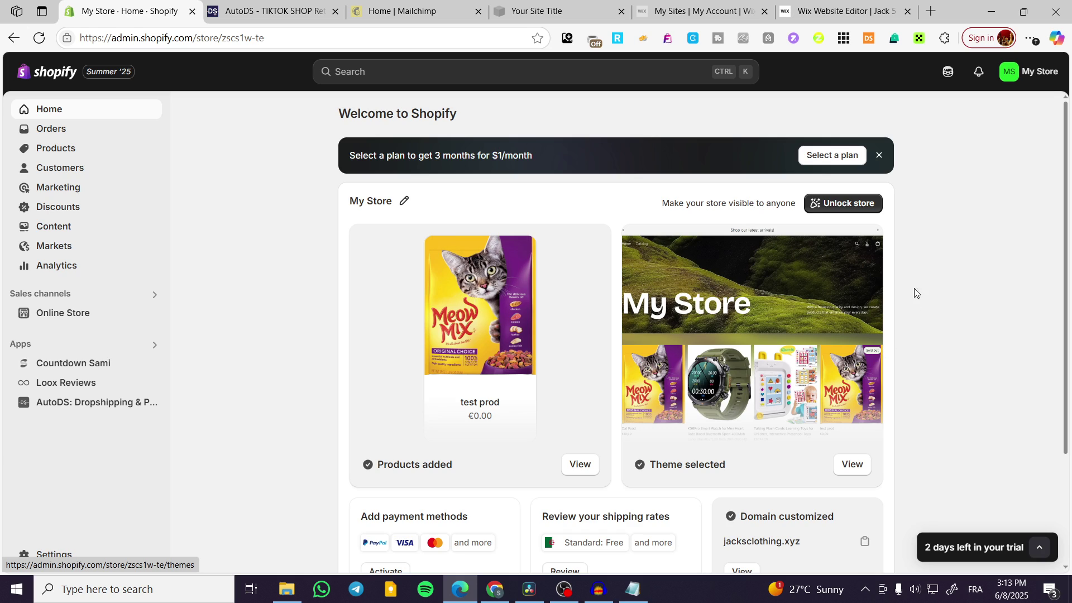
pyautogui.click(879, 155)
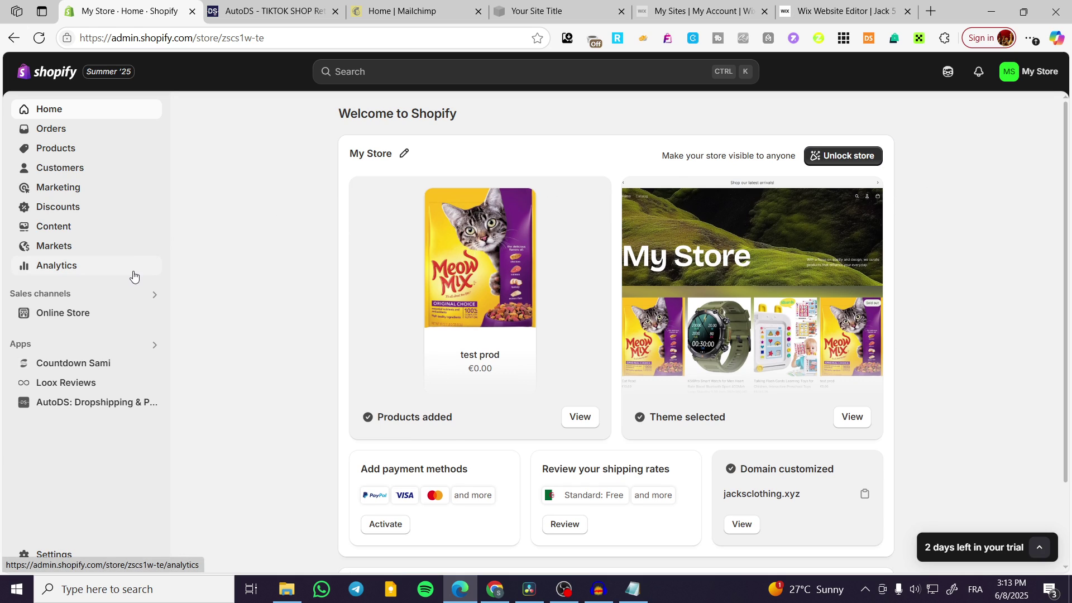